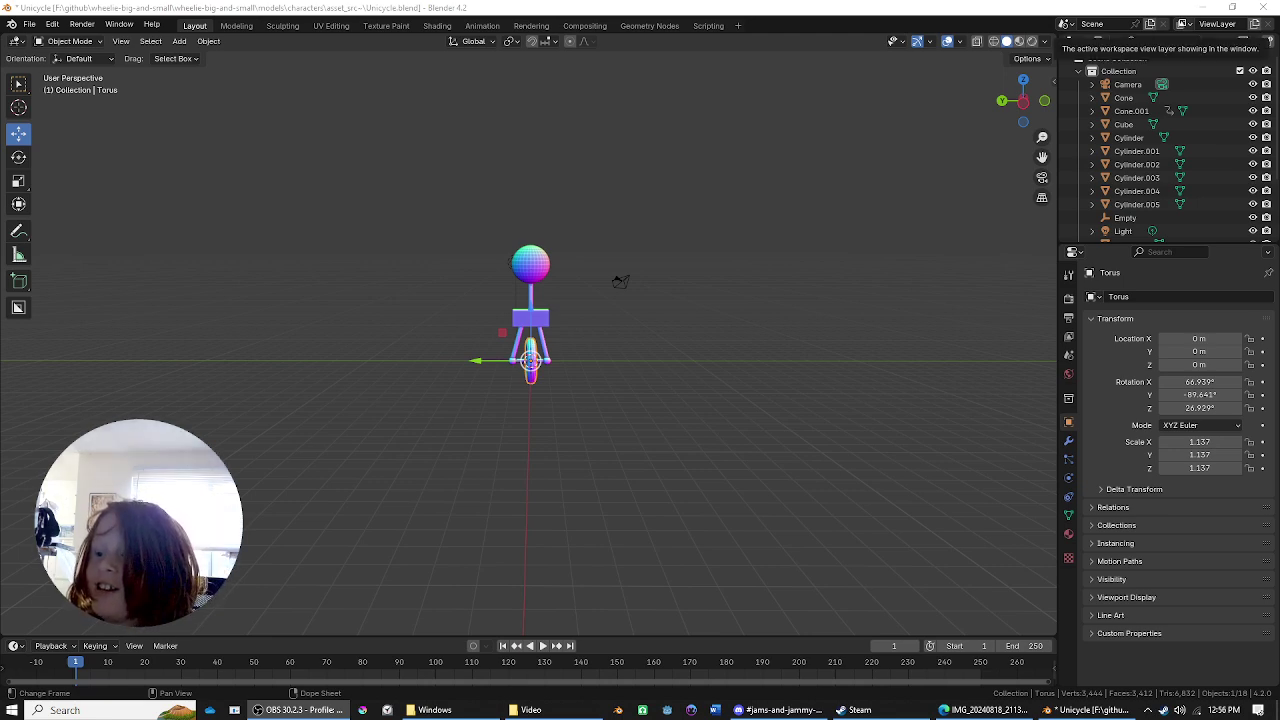
Zoom and orbit around the Unicycle model to look up under its seat
scroll(640, 392, "up", 2)
scroll(626, 380, "up", 4)
mouse_move(626, 380)
left_mouse_down()
mouse_move(648, 424)
mouse_move(884, 407)
mouse_move(680, 371)
left_mouse_up()
scroll(680, 371, "up", 3)
scroll(486, 250, "up", 3)
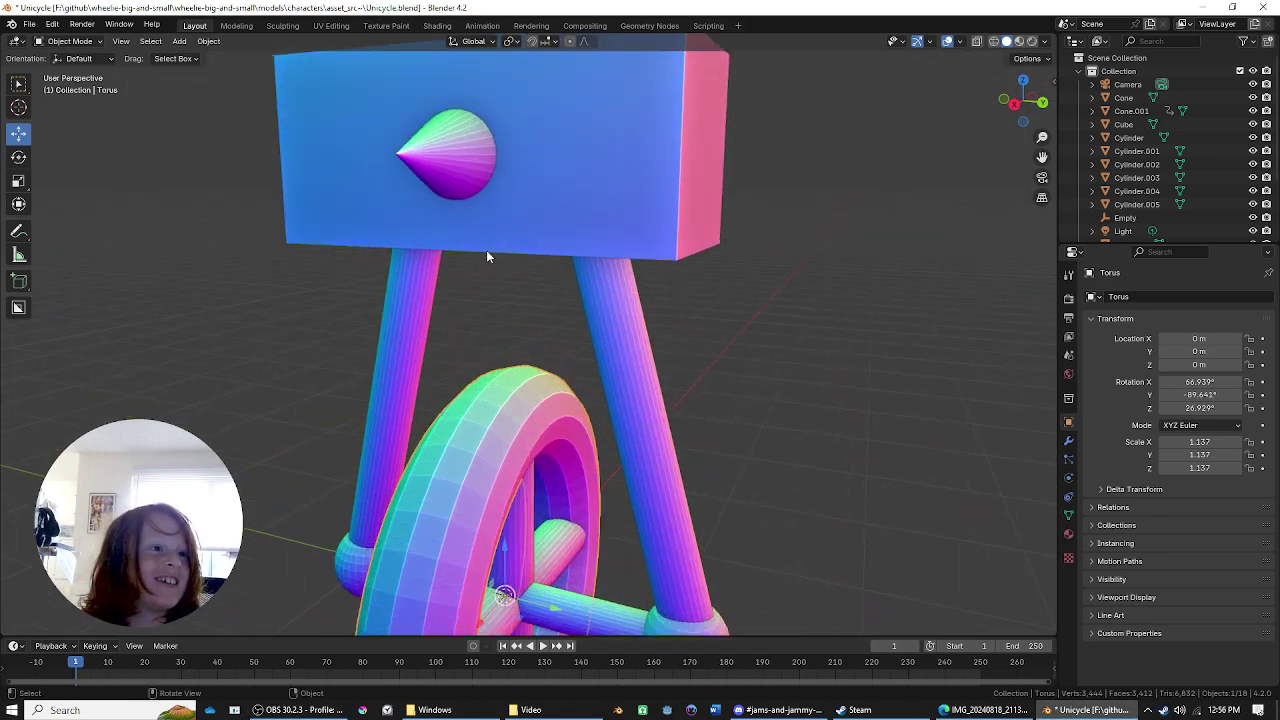
scroll(534, 226, "up", 3)
mouse_move(534, 226)
left_mouse_down()
mouse_move(504, 344)
mouse_move(700, 286)
left_mouse_up()
scroll(524, 314, "up", 3)
scroll(671, 306, "down", 2)
scroll(671, 306, "down", 6)
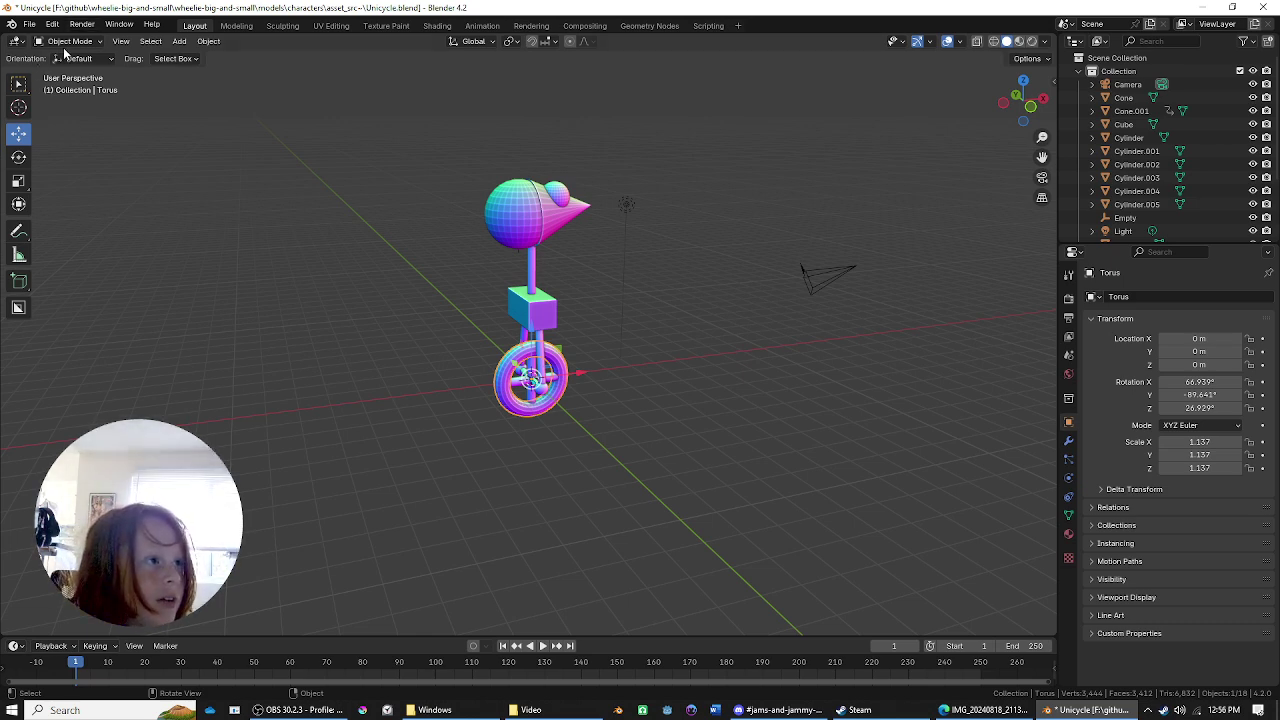
Load character_linton.blend and orbit to a front-left view of Linton
left_click(29, 23)
mouse_move(48, 39)
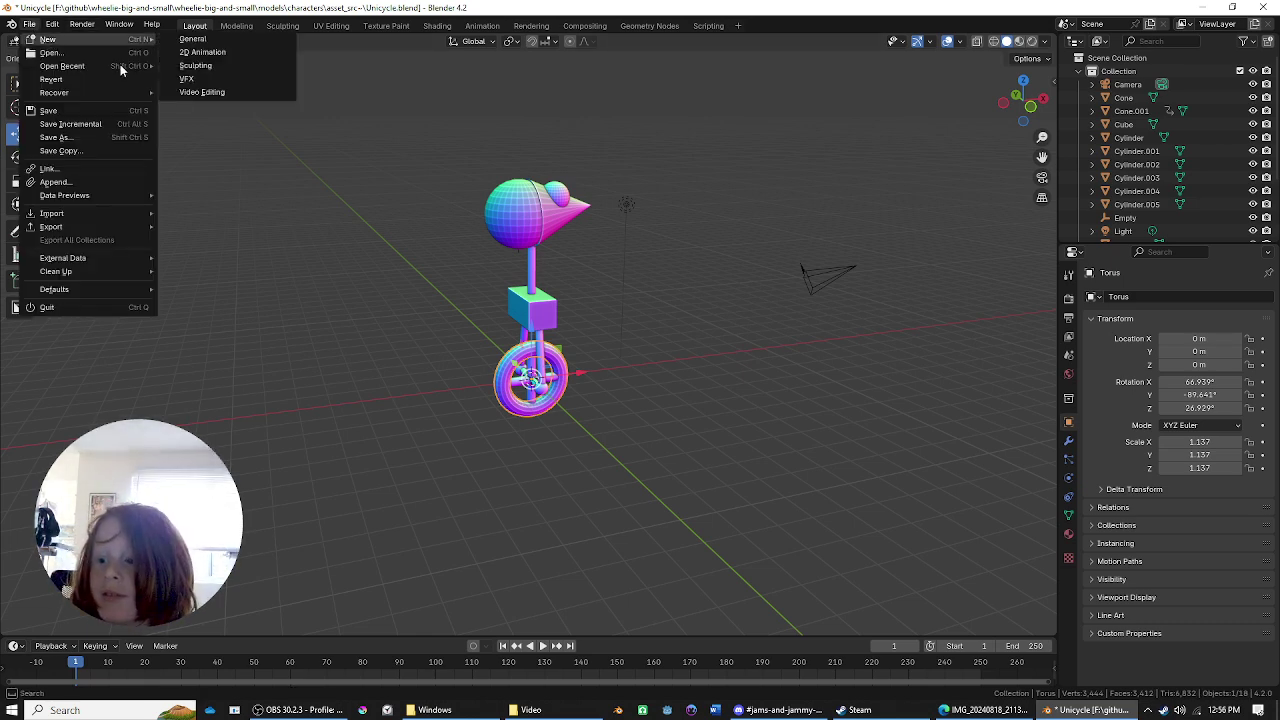
key("Escape")
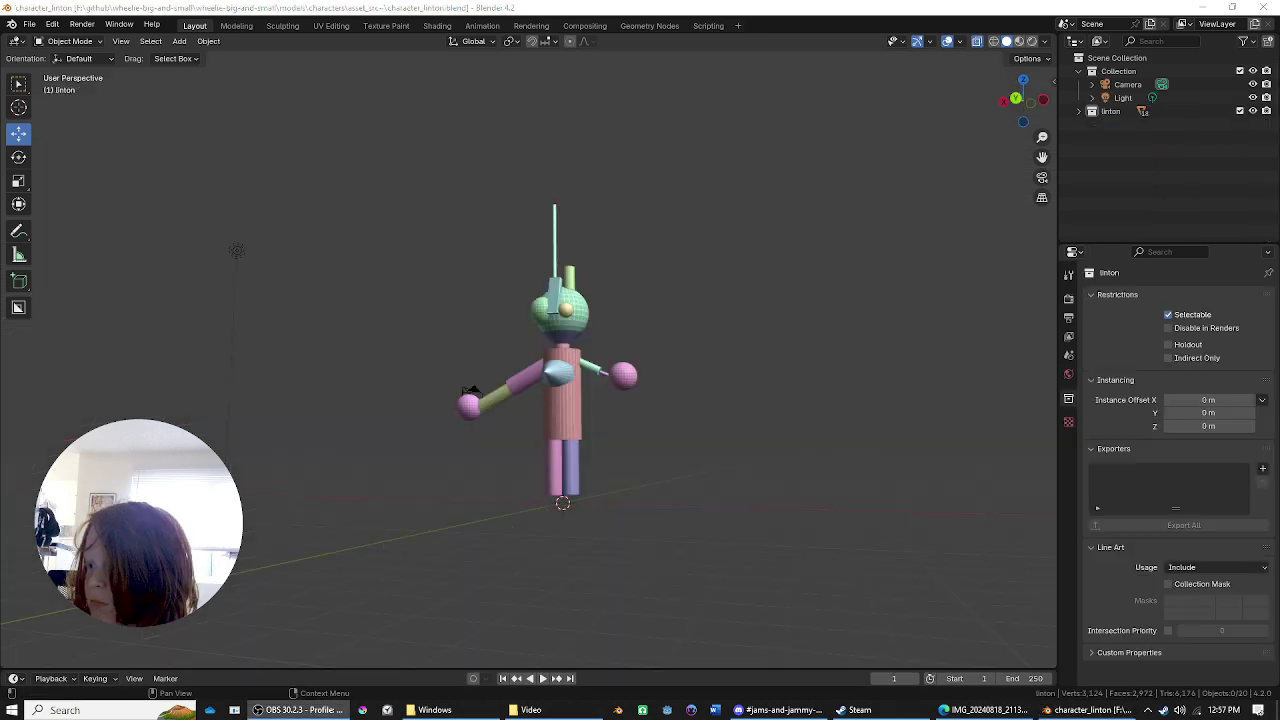
scroll(845, 215, "up", 2)
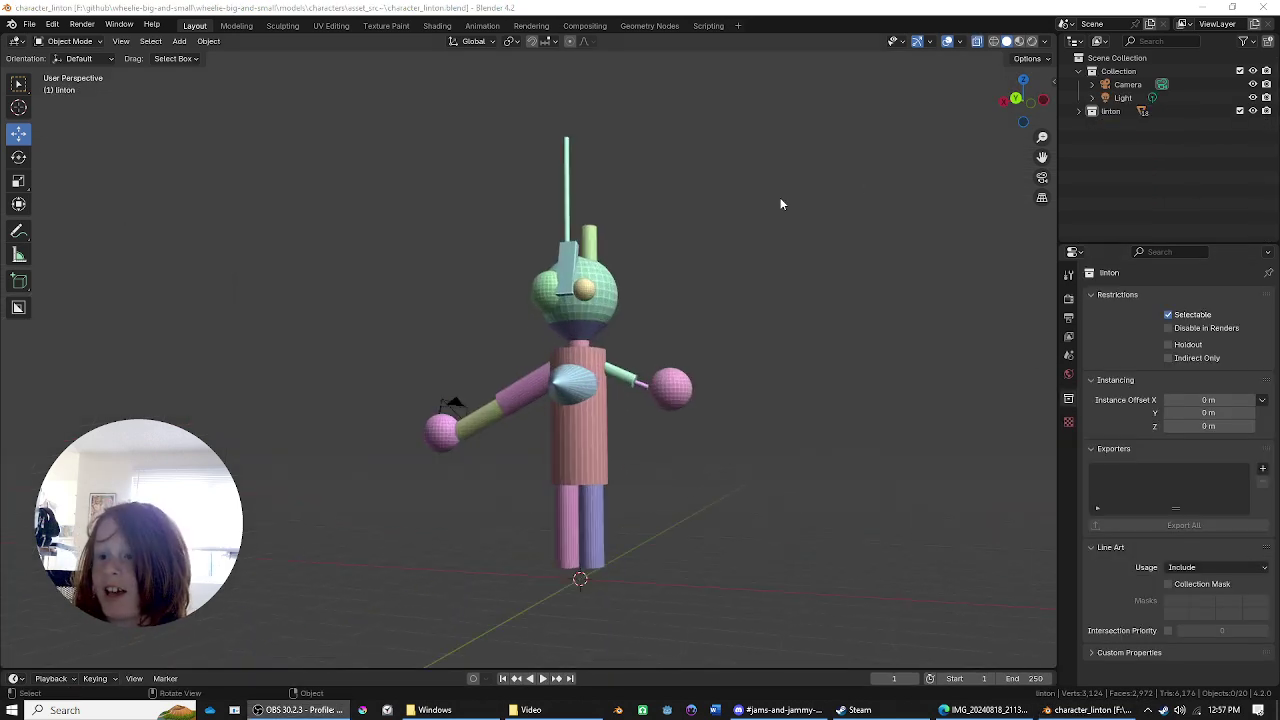
left_click_drag(437, 199, 704, 248)
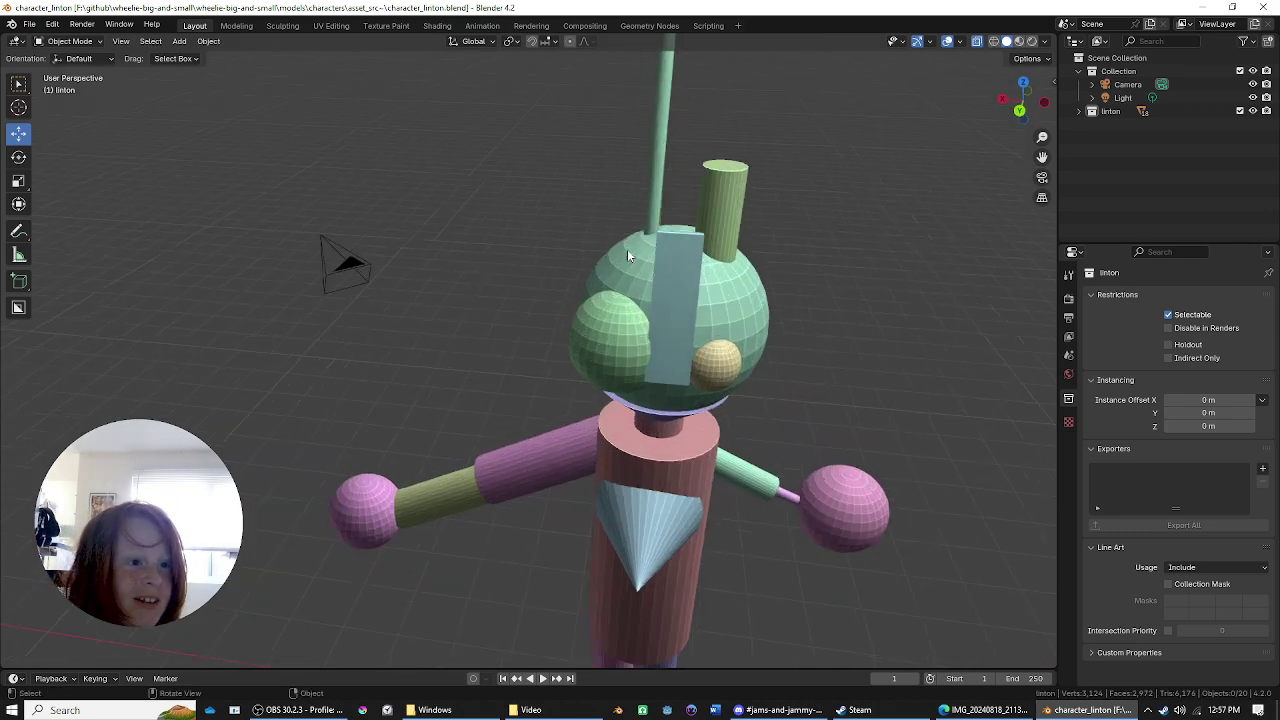
mouse_move(704, 248)
left_mouse_down()
mouse_move(626, 206)
mouse_move(700, 108)
mouse_move(560, 157)
mouse_move(650, 120)
mouse_move(640, 250)
left_mouse_up()
Zoom and orbit around Linton, tilting the view to look down on it
scroll(626, 206, "down", 2)
scroll(640, 250, "up", 4)
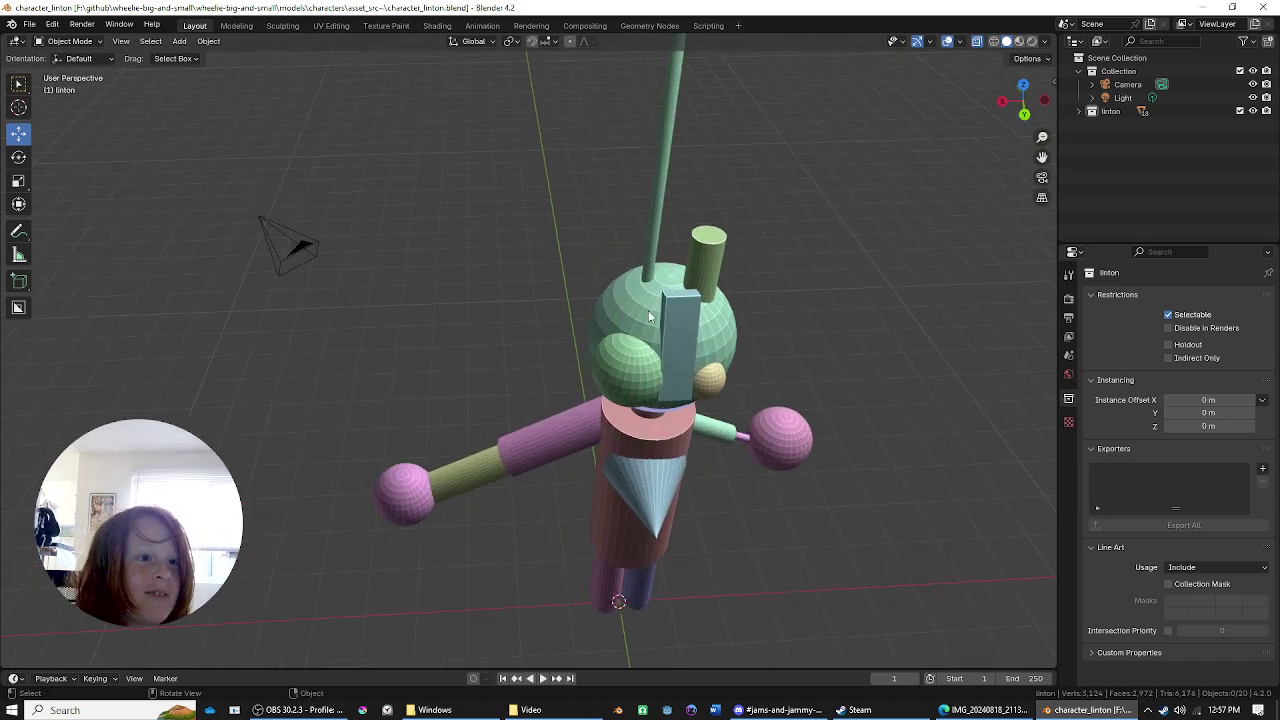
mouse_move(648, 310)
left_mouse_down()
mouse_move(533, 366)
mouse_move(577, 357)
mouse_move(606, 380)
mouse_move(757, 303)
mouse_move(758, 318)
mouse_move(731, 297)
mouse_move(723, 217)
mouse_move(737, 131)
mouse_move(799, 155)
mouse_move(362, 115)
left_mouse_up()
mouse_move(661, 285)
left_mouse_down()
mouse_move(443, 280)
mouse_move(600, 250)
mouse_move(737, 197)
mouse_move(727, 168)
mouse_move(632, 308)
left_mouse_up()
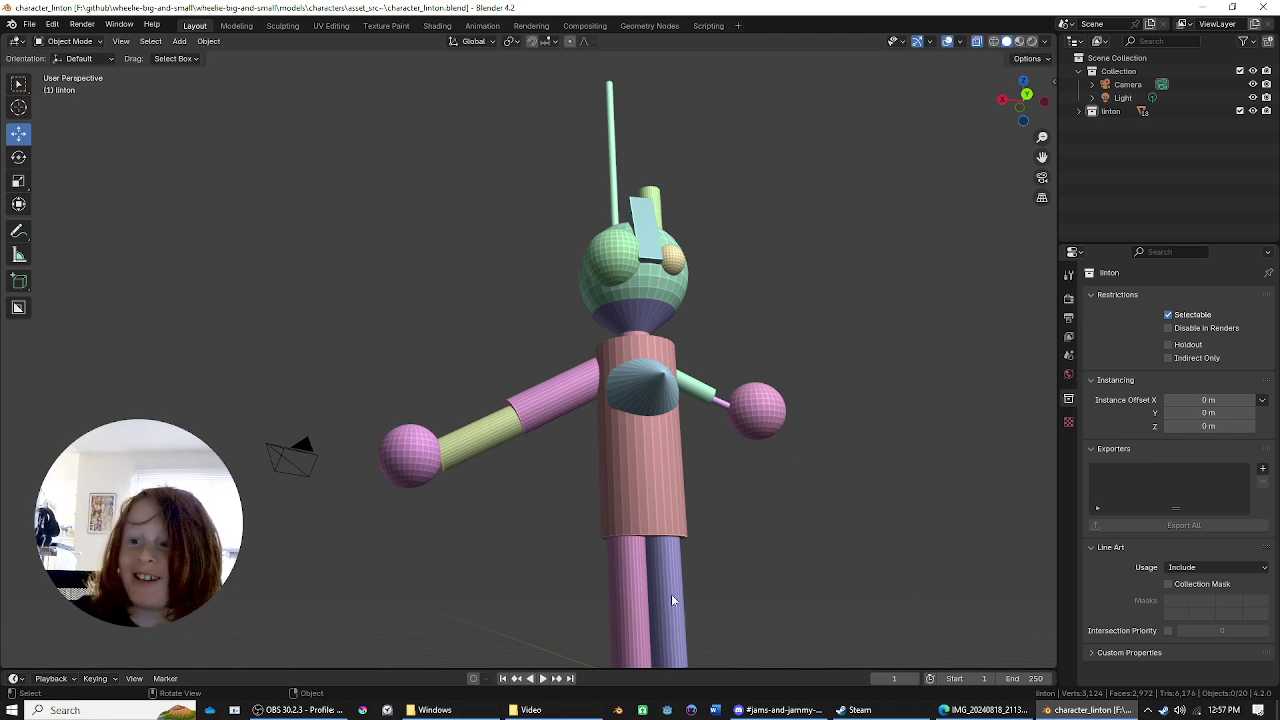
scroll(320, 441, "up", 1)
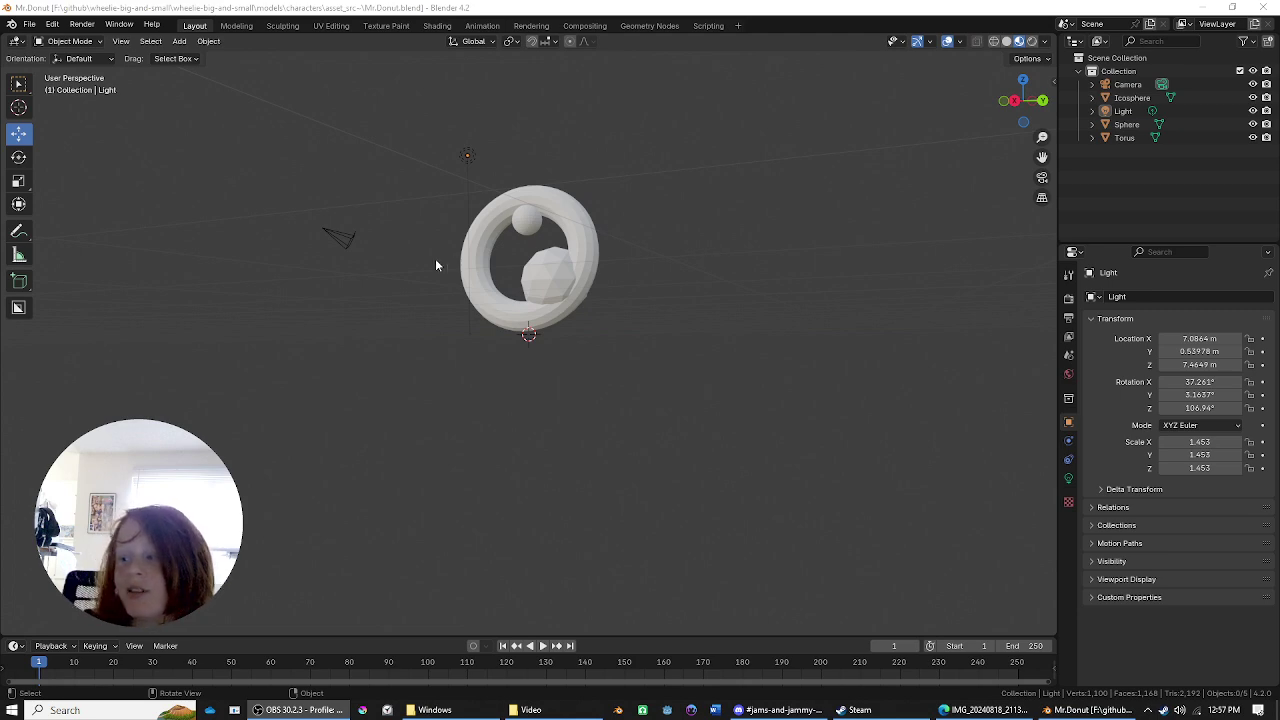
Zoom in on the Mr. Donut torus and orbit slightly around it
scroll(553, 420, "down", 3)
scroll(557, 441, "up", 1)
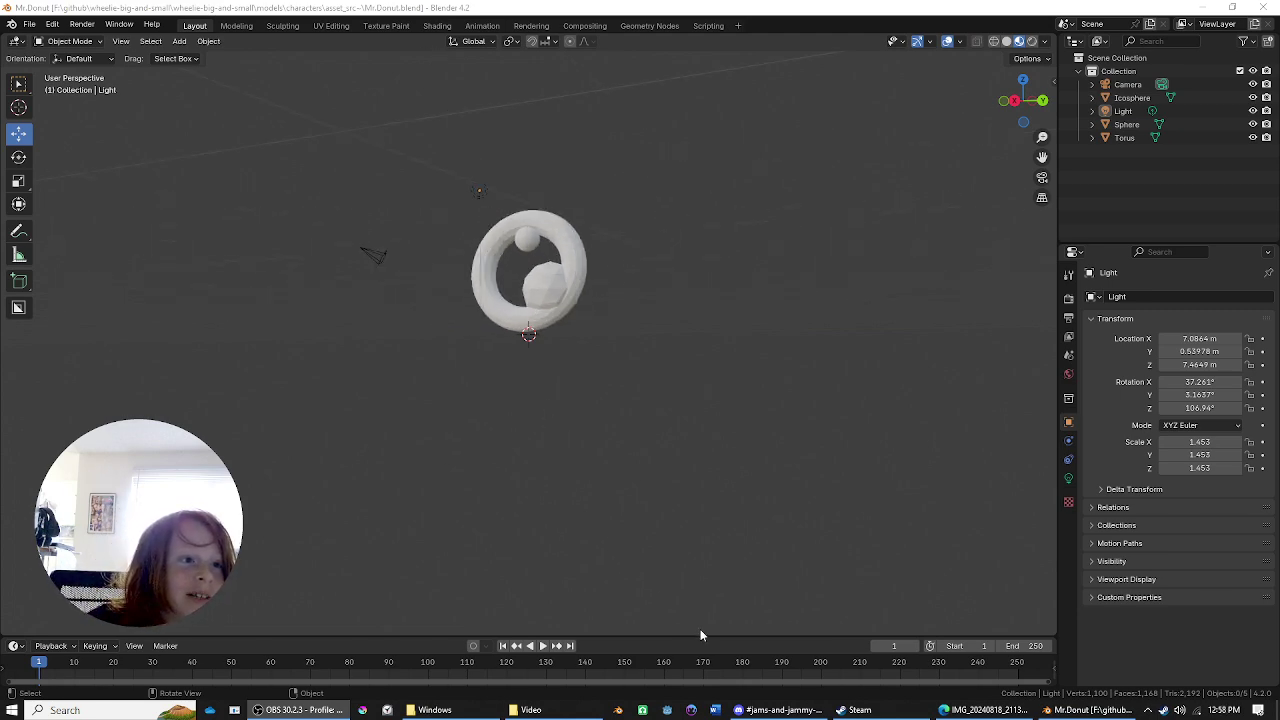
scroll(690, 481, "up", 1)
scroll(679, 492, "down", 3)
scroll(694, 526, "up", 1)
scroll(750, 498, "up", 2)
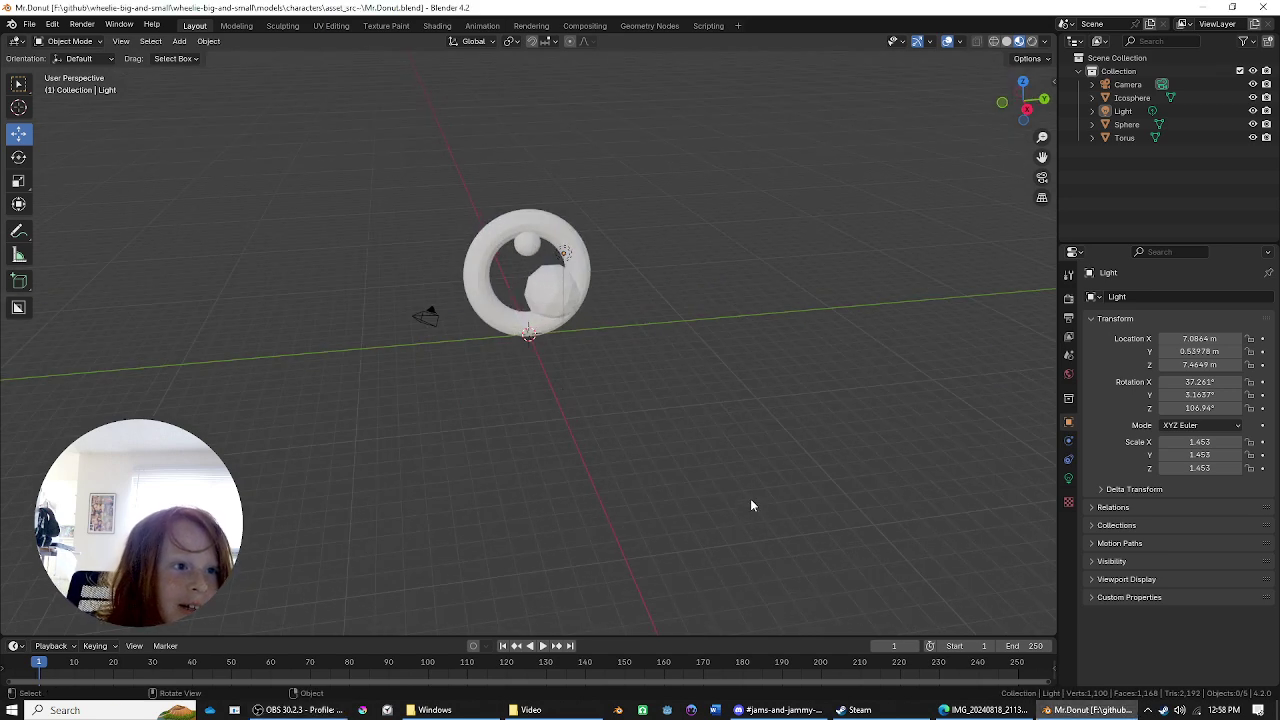
scroll(763, 452, "up", 2)
mouse_move(763, 452)
left_mouse_down()
mouse_move(783, 417)
mouse_move(1023, 463)
mouse_move(203, 366)
mouse_move(757, 149)
mouse_move(719, 314)
mouse_move(698, 28)
mouse_move(520, 511)
mouse_move(620, 451)
mouse_move(527, 391)
mouse_move(586, 323)
mouse_move(493, 352)
mouse_move(435, 424)
left_mouse_up()
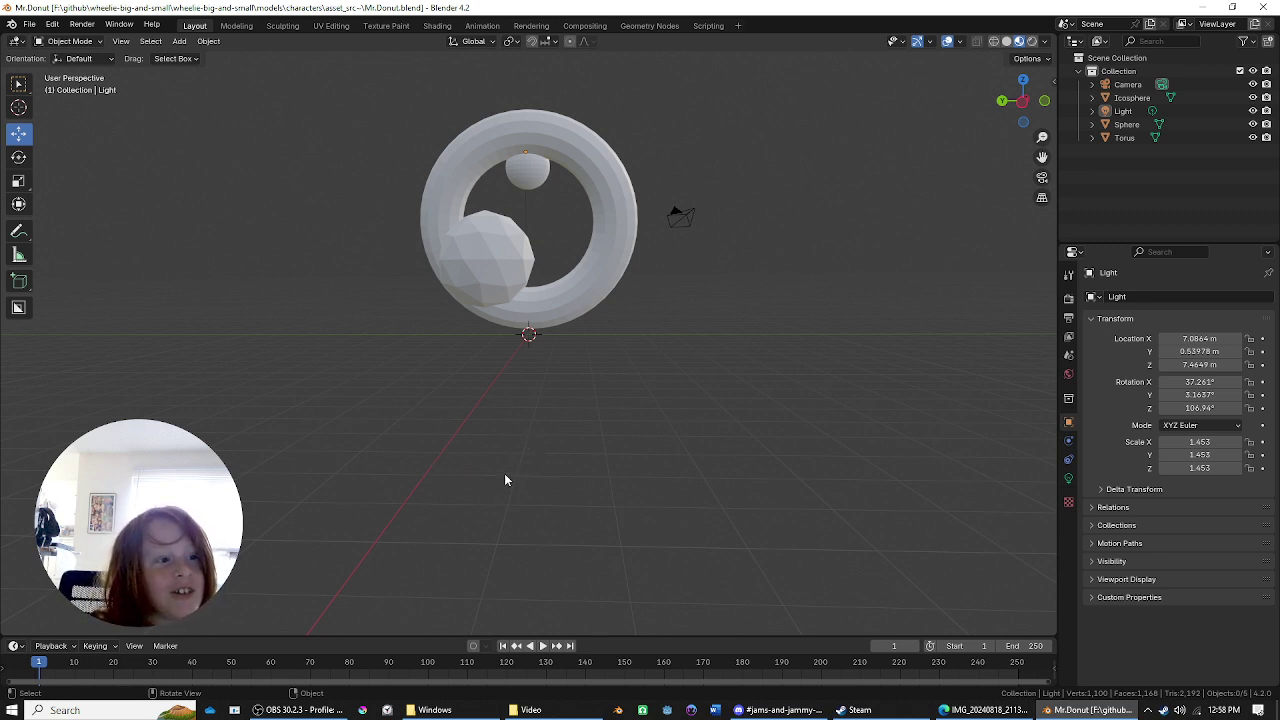
Zoom closer and tilt to an angled view of the donut
scroll(952, 339, "up", 1)
scroll(437, 358, "up", 1)
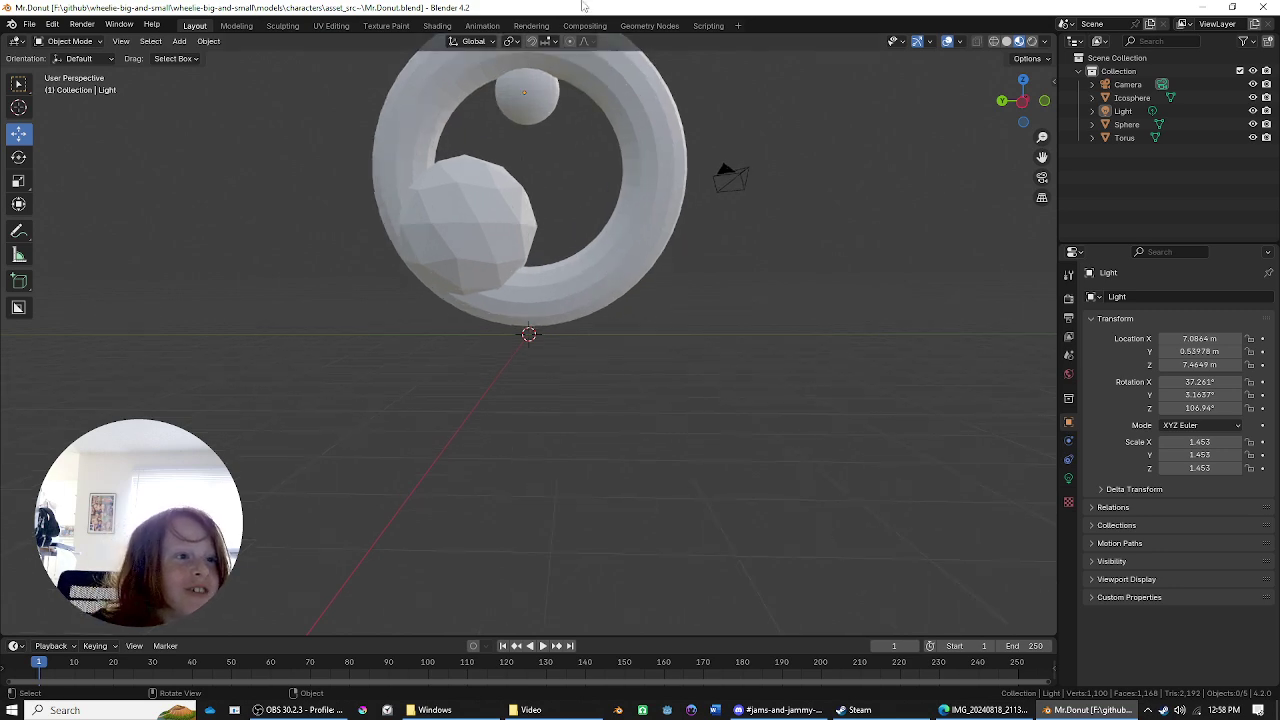
scroll(716, 373, "down", 2)
scroll(793, 348, "up", 2)
mouse_move(793, 348)
left_mouse_down()
mouse_move(758, 412)
mouse_move(1006, 512)
mouse_move(951, 354)
left_mouse_up()
Return to the Unicycle model and orbit toward the wheel hub sphere and rim
key("alt+Tab")
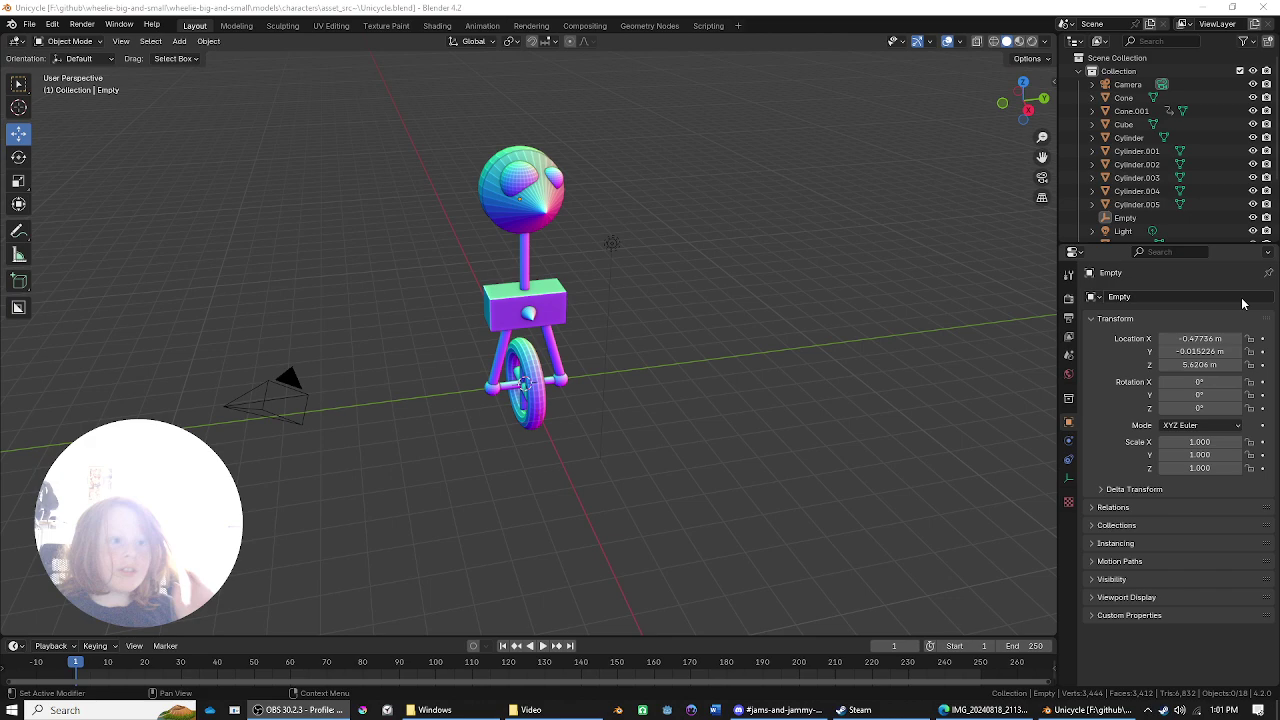
mouse_move(629, 168)
left_mouse_down()
mouse_move(646, 159)
mouse_move(453, 316)
mouse_move(320, 205)
mouse_move(420, 253)
left_mouse_up()
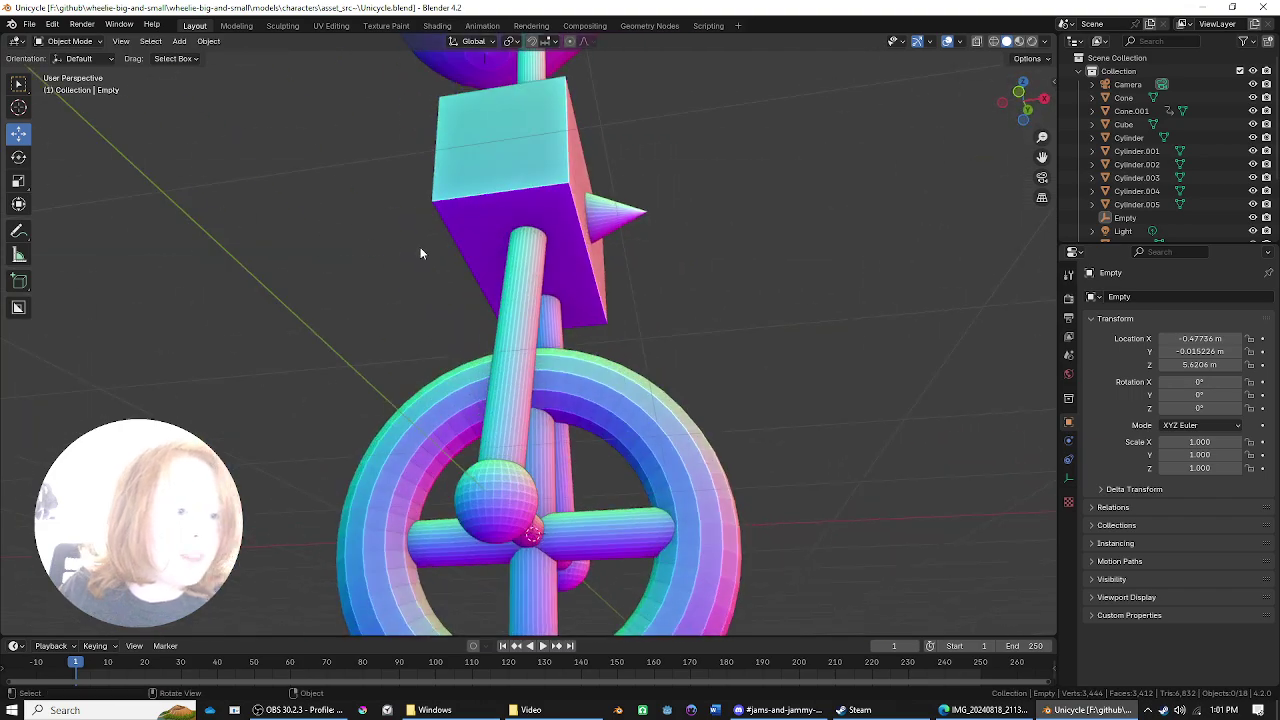
left_click_drag(573, 494, 587, 546)
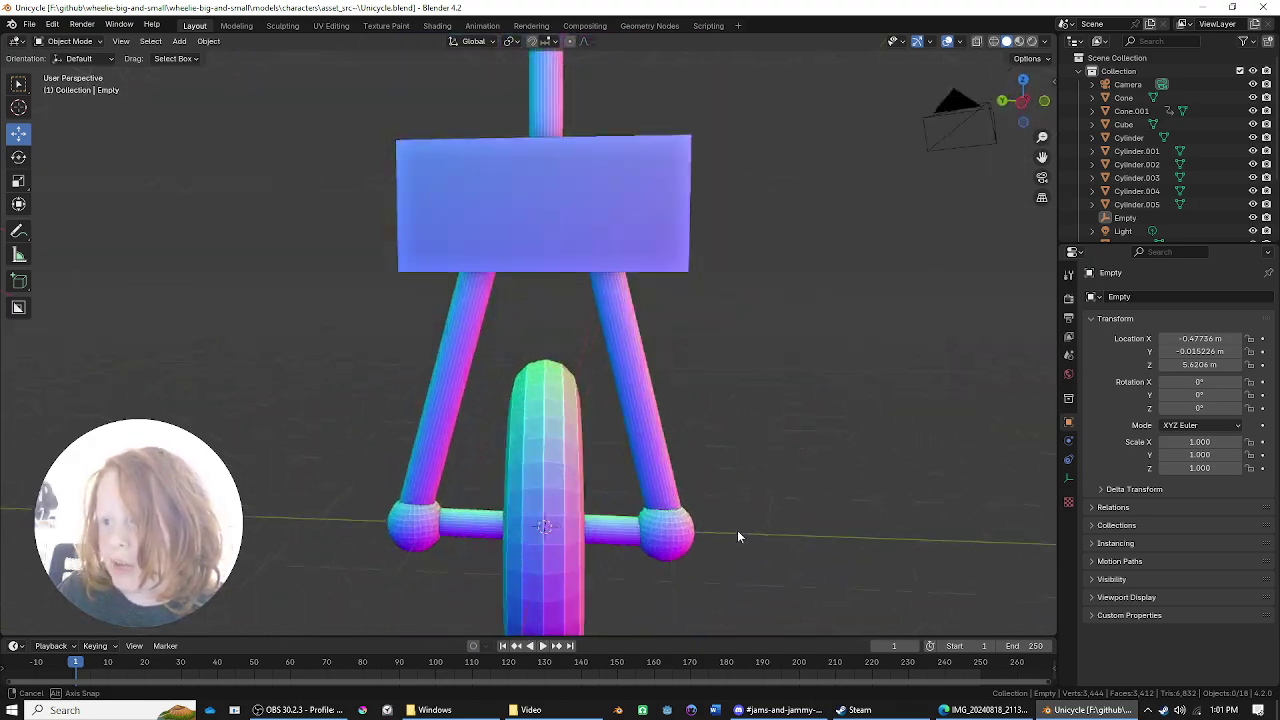
left_click_drag(587, 546, 673, 460)
scroll(560, 451, "up", 5)
scroll(570, 440, "down", 2)
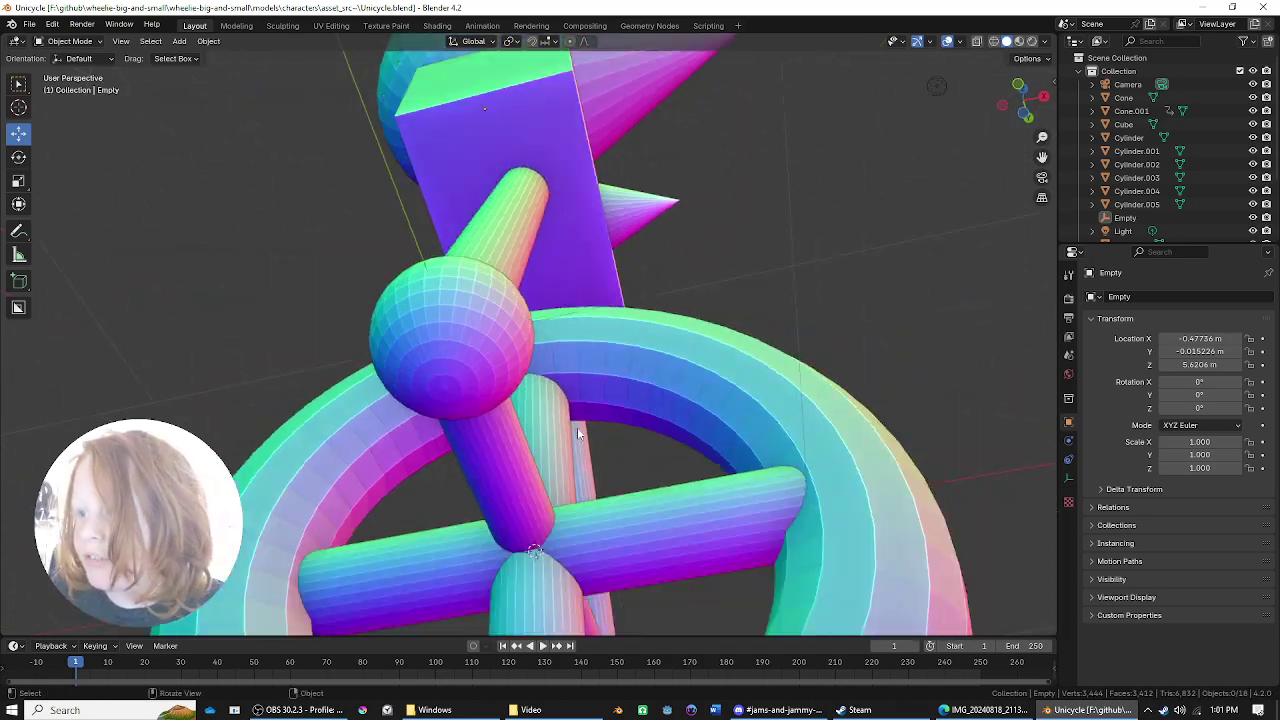
mouse_move(580, 430)
left_mouse_down()
mouse_move(619, 377)
mouse_move(413, 431)
mouse_move(557, 460)
mouse_move(668, 562)
left_mouse_up()
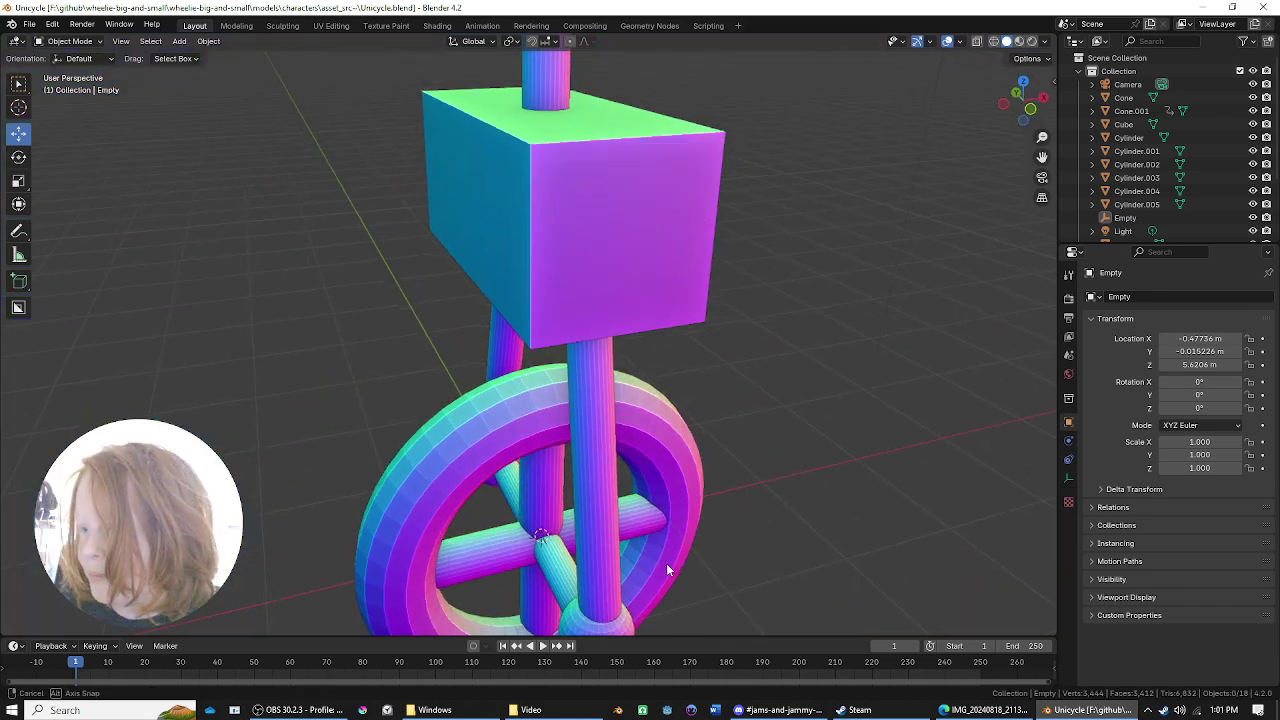
Zoom out to a low frontal view of the unicycle, then orbit to another angle
scroll(666, 563, "down", 3)
scroll(574, 483, "down", 3)
scroll(574, 483, "down", 4)
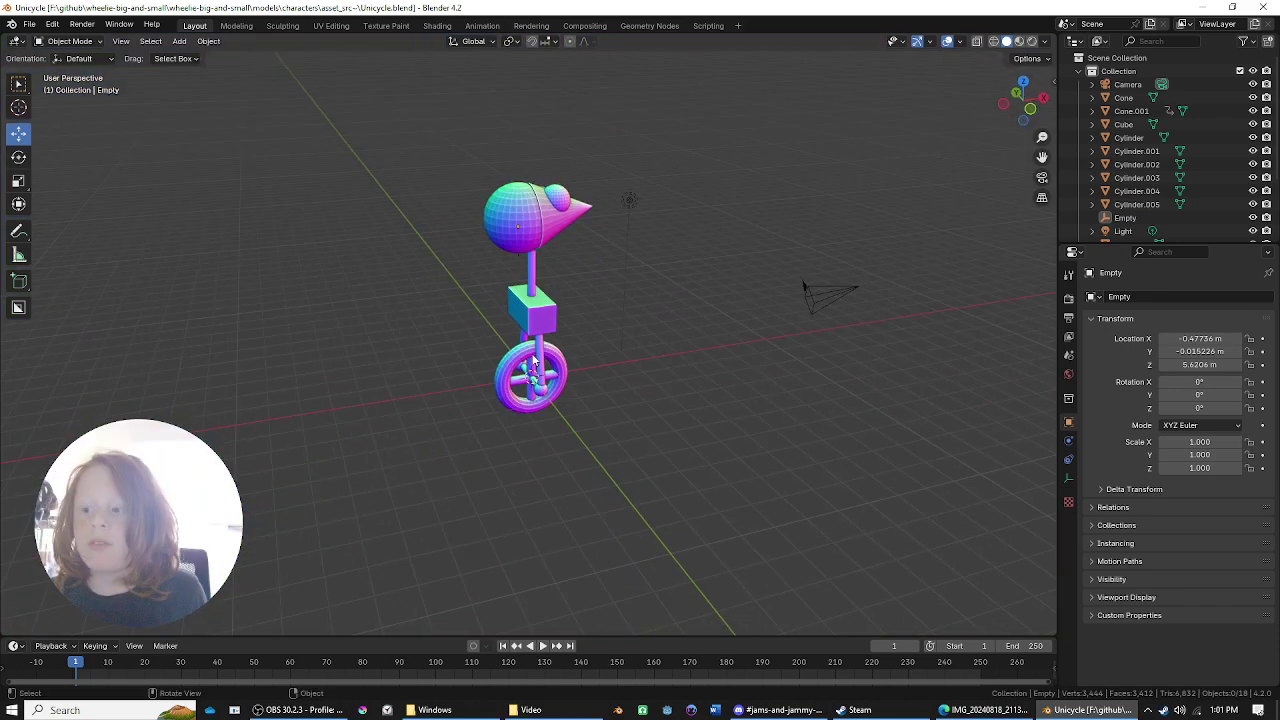
scroll(574, 483, "down", 2)
mouse_move(533, 343)
left_mouse_down()
mouse_move(380, 306)
mouse_move(77, 317)
mouse_move(394, 386)
mouse_move(660, 420)
mouse_move(521, 290)
mouse_move(425, 311)
mouse_move(456, 300)
mouse_move(408, 272)
mouse_move(449, 266)
left_mouse_up()
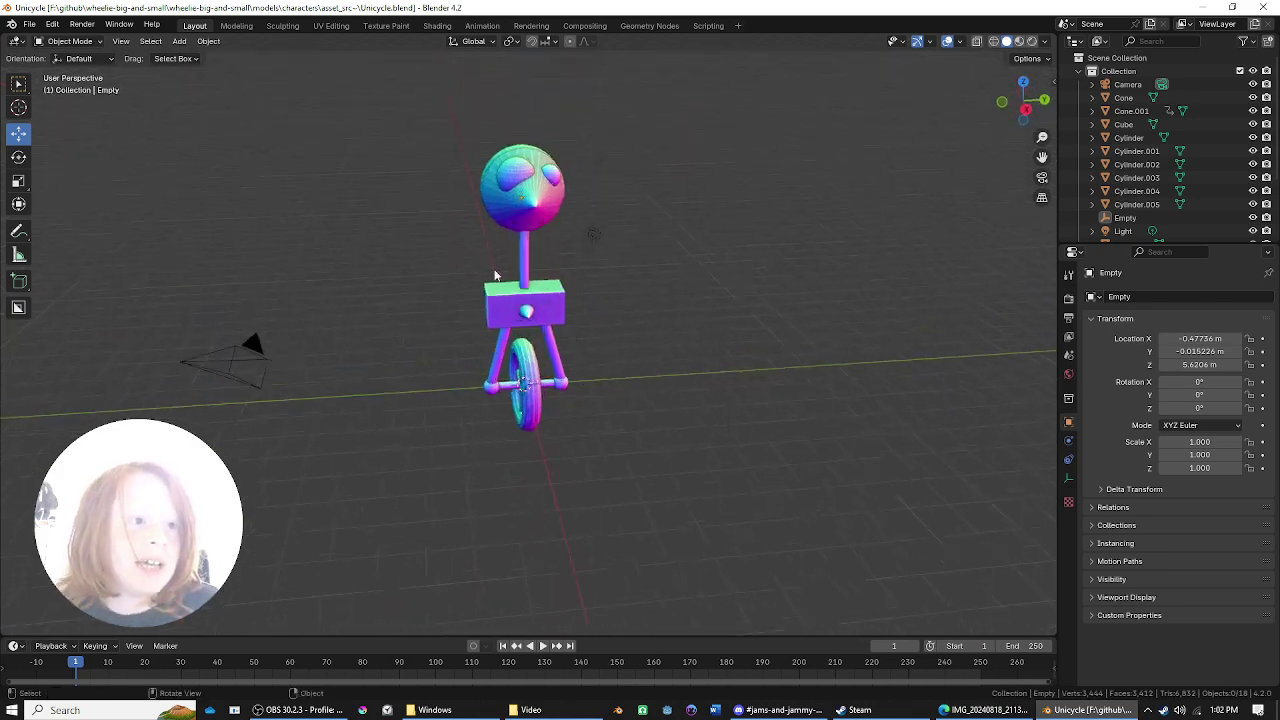
scroll(530, 278, "up", 2)
mouse_move(530, 278)
left_mouse_down()
mouse_move(796, 272)
mouse_move(716, 283)
mouse_move(804, 261)
mouse_move(866, 265)
mouse_move(663, 257)
mouse_move(640, 237)
left_mouse_up()
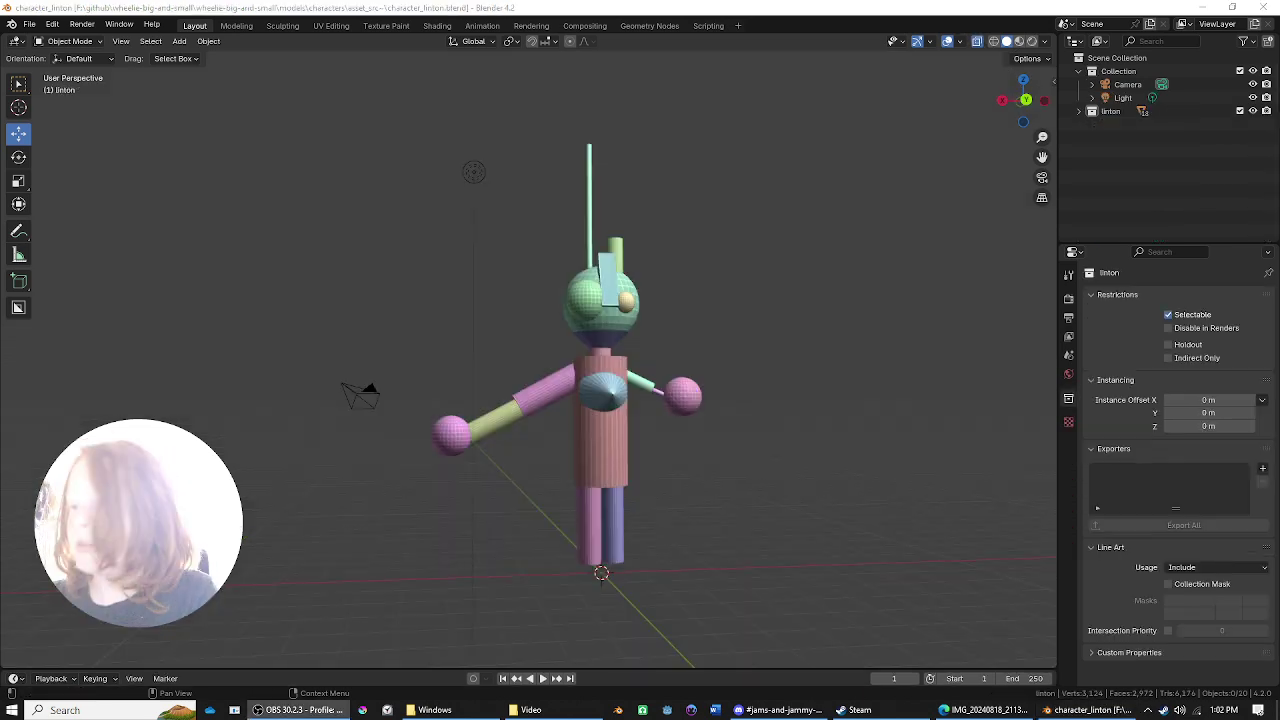
Orbit Linton to a higher view from its left, then back to the front
scroll(549, 205, "up", 3)
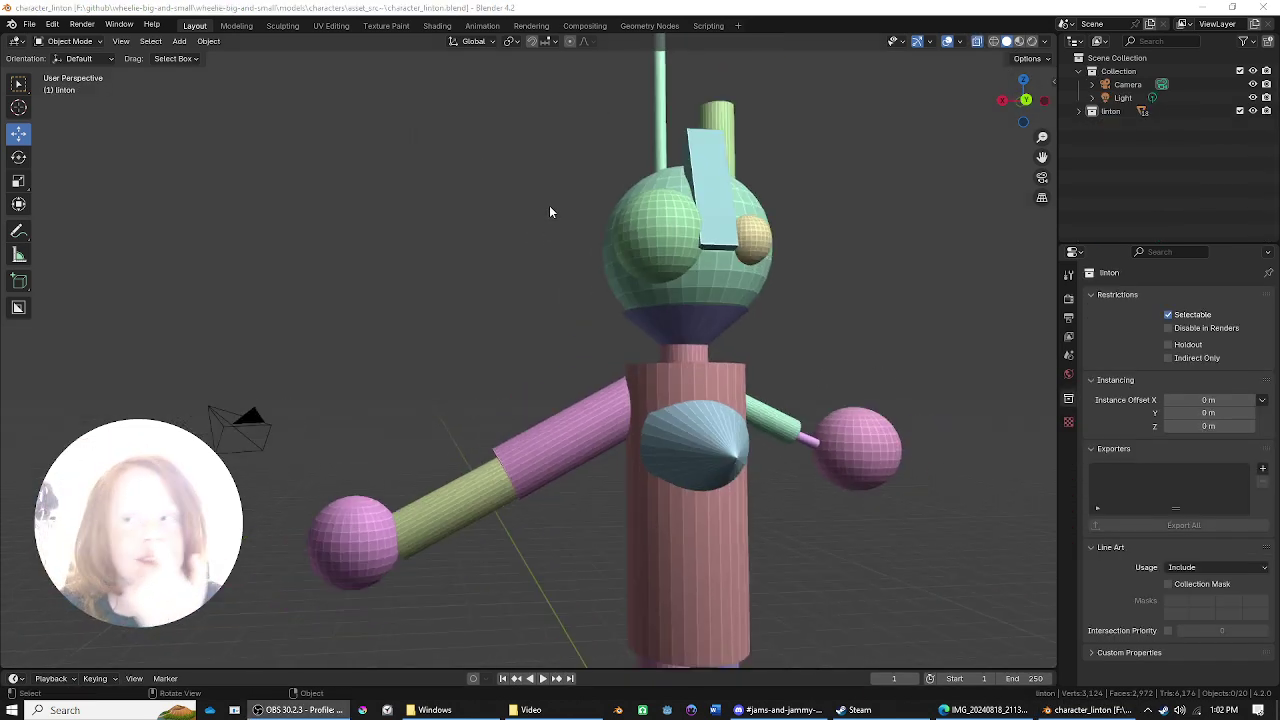
scroll(549, 205, "down", 2)
mouse_move(549, 205)
left_mouse_down()
mouse_move(402, 104)
mouse_move(392, 81)
mouse_move(615, 124)
mouse_move(735, 258)
mouse_move(604, 267)
left_mouse_up()
scroll(604, 267, "up", 3)
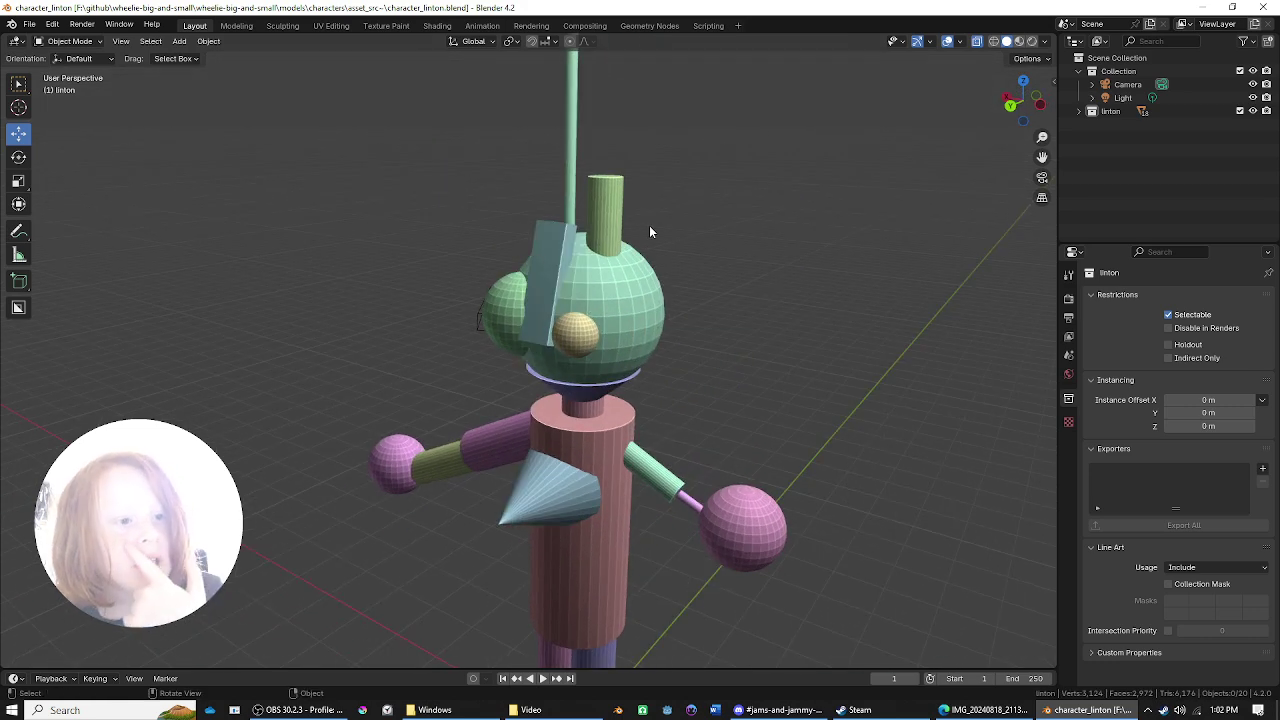
scroll(677, 228, "down", 3)
mouse_move(677, 228)
left_mouse_down()
mouse_move(494, 89)
mouse_move(637, 203)
mouse_move(731, 228)
mouse_move(757, 210)
left_mouse_up()
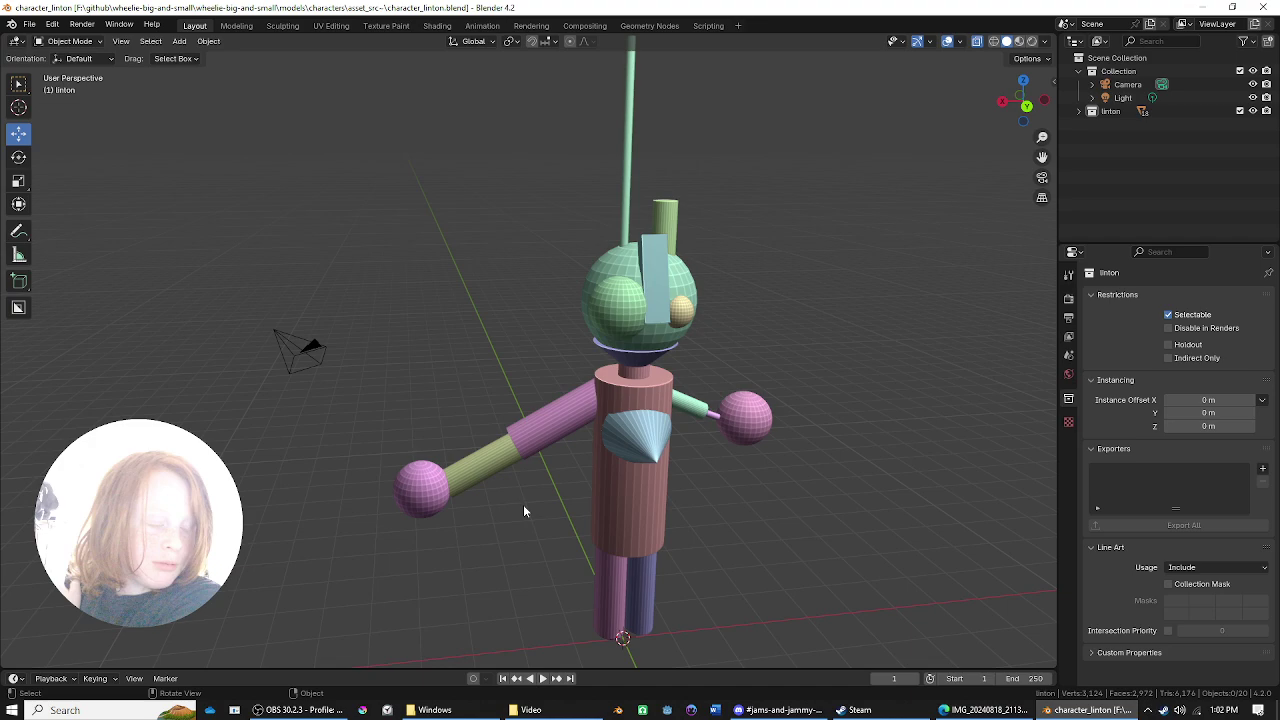
Orbit around Linton's torso, ending on a near-level front-side view
mouse_move(523, 511)
left_mouse_down()
mouse_move(530, 281)
mouse_move(629, 309)
mouse_move(453, 316)
mouse_move(550, 316)
mouse_move(542, 199)
mouse_move(489, 264)
mouse_move(748, 571)
mouse_move(787, 413)
mouse_move(911, 357)
mouse_move(820, 369)
mouse_move(799, 540)
mouse_move(829, 463)
mouse_move(787, 508)
left_mouse_up()
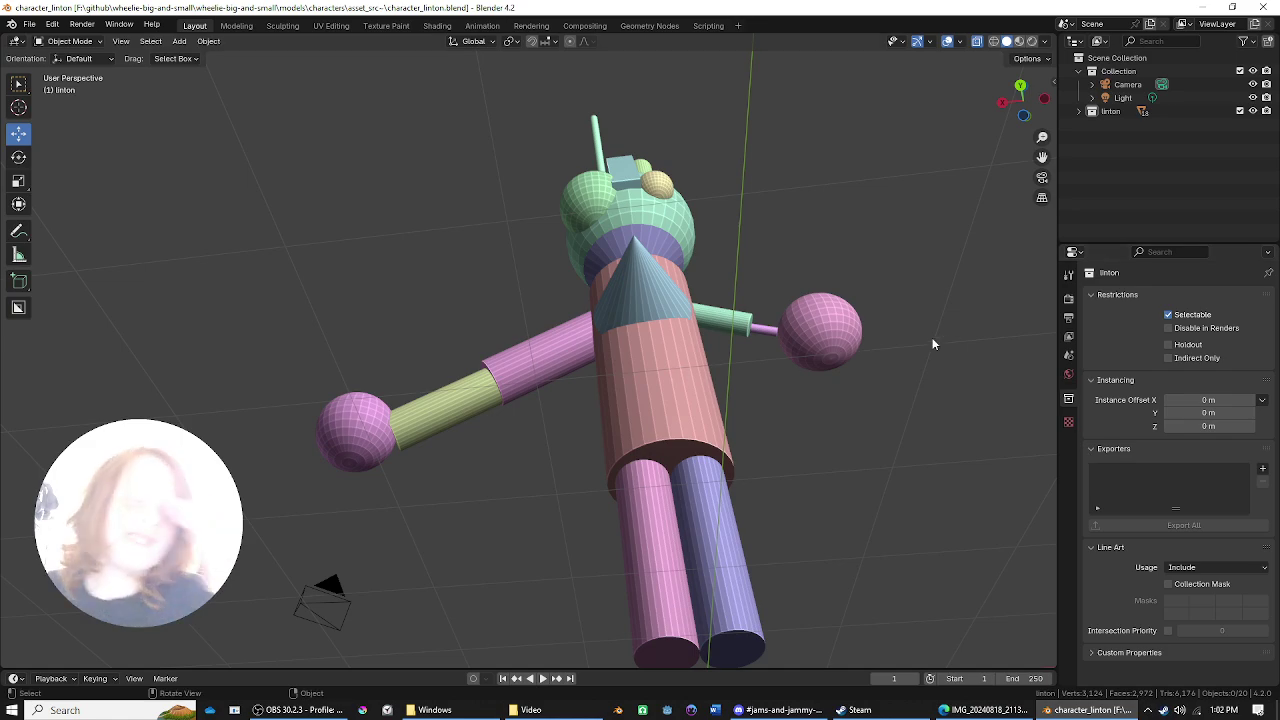
scroll(717, 374, "down", 2)
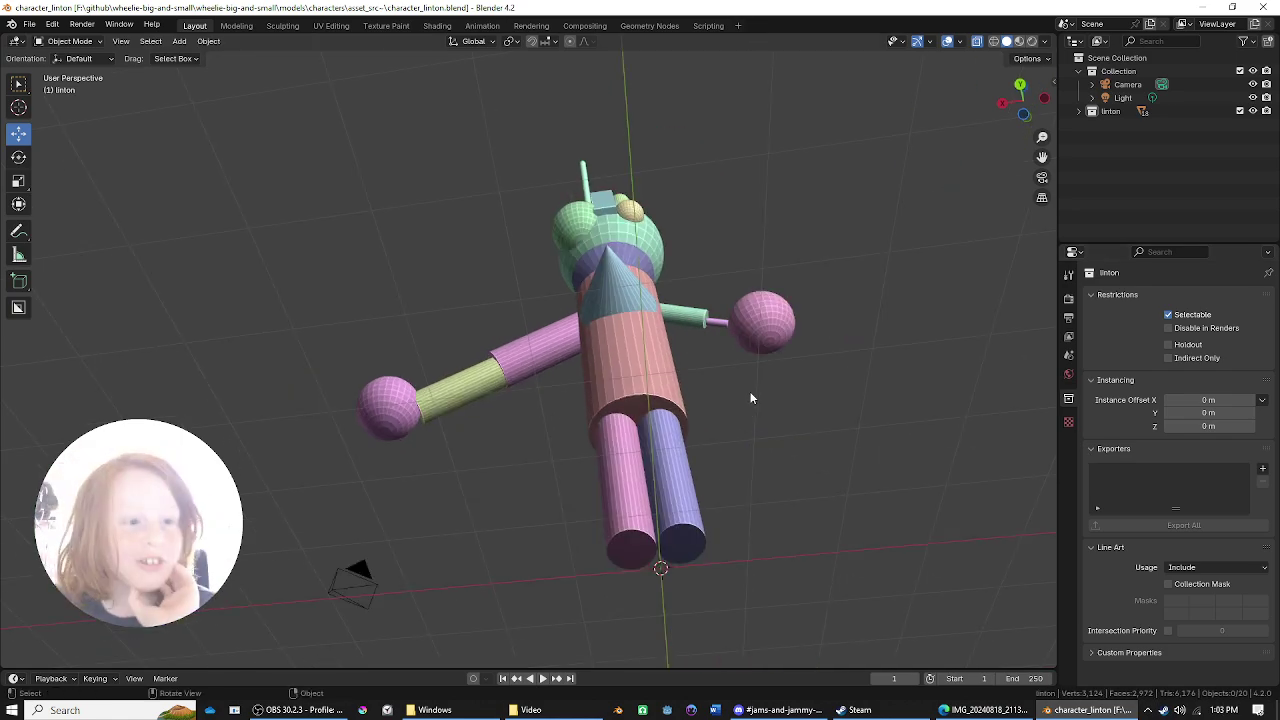
scroll(763, 374, "up", 10)
scroll(776, 353, "down", 6)
scroll(692, 347, "down", 3)
left_click_drag(693, 350, 914, 432)
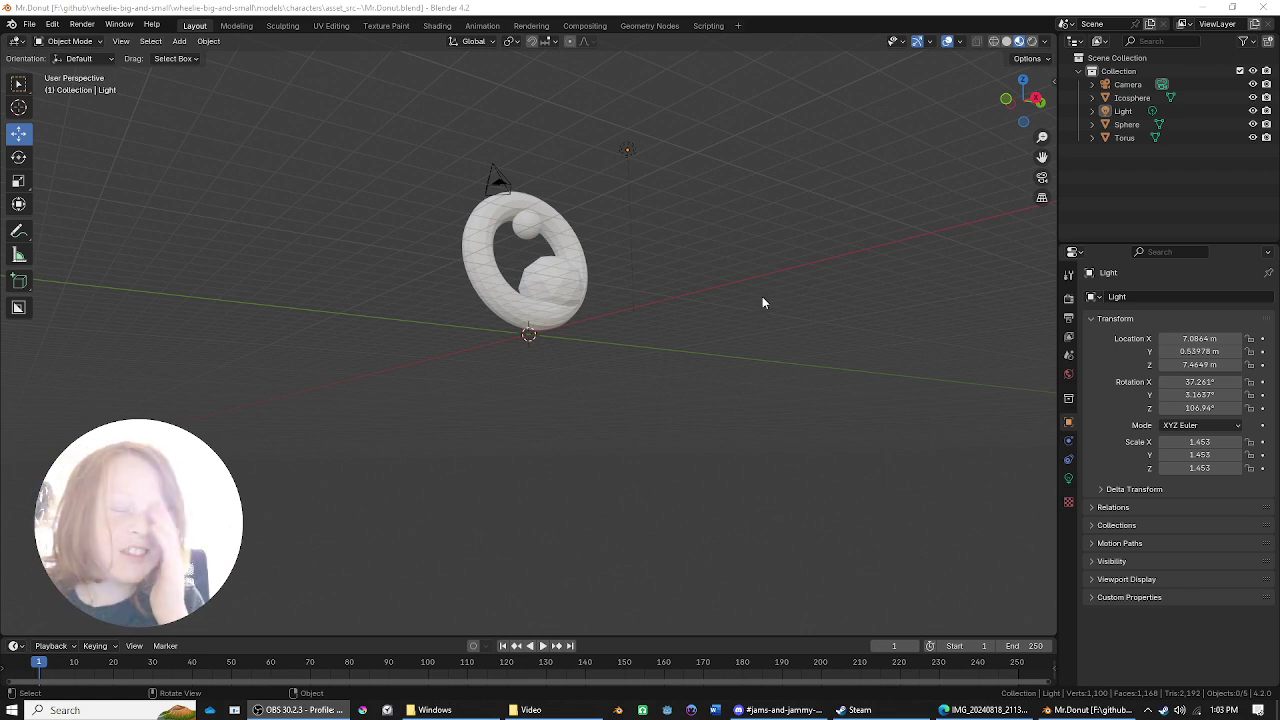
Orbit to a level front view of the donut, zoom in, then switch away from Blender
mouse_move(762, 296)
left_mouse_down()
mouse_move(691, 390)
mouse_move(696, 366)
left_mouse_up()
scroll(696, 366, "up", 4)
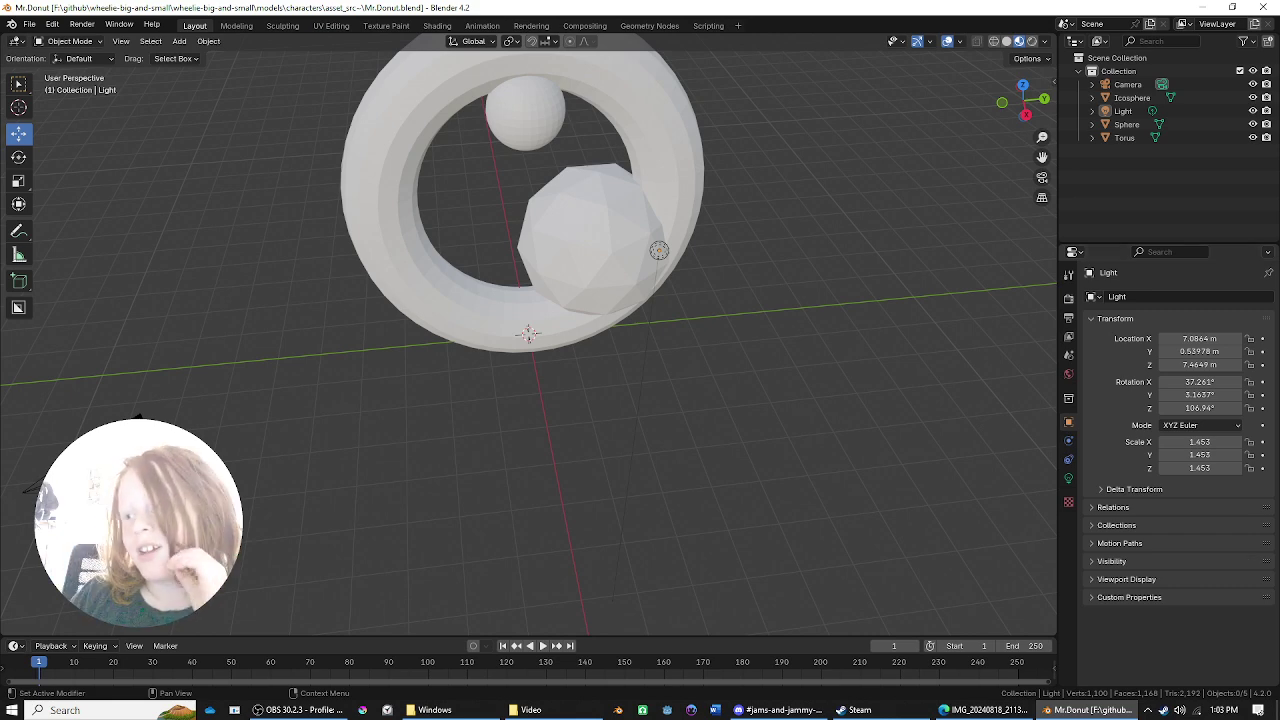
key("alt+Tab")
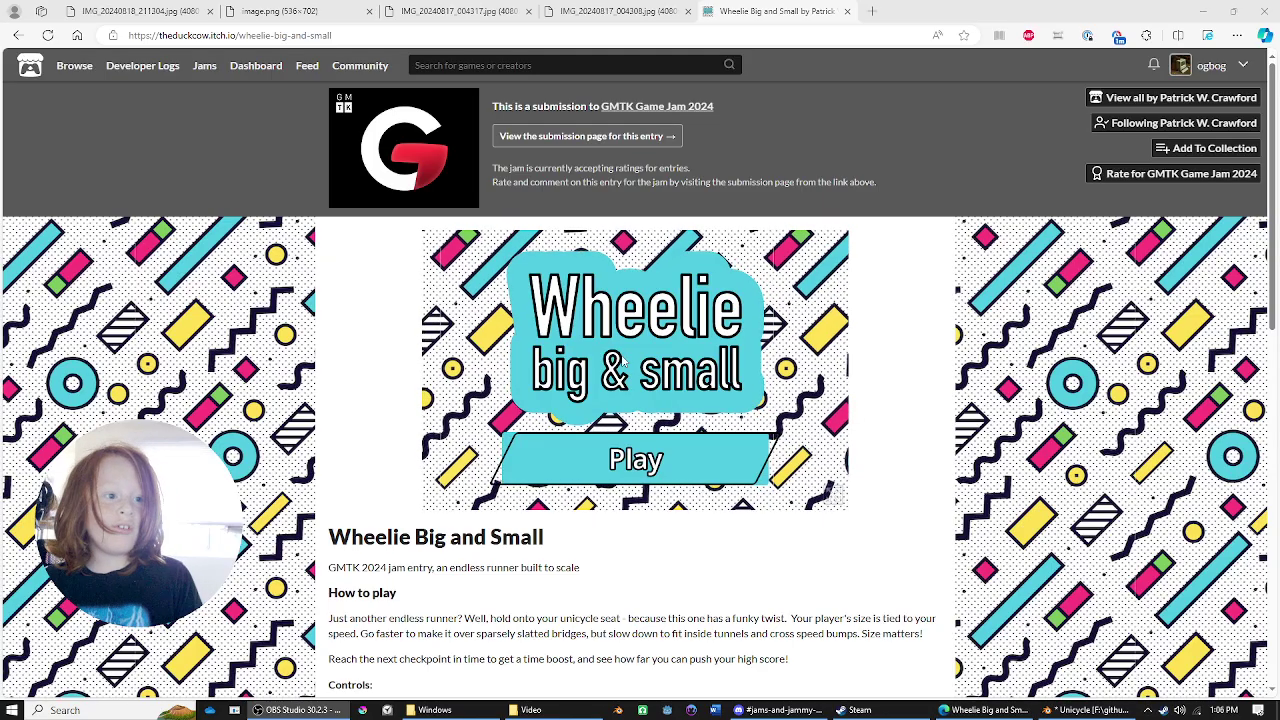
Start the embedded Wheelie Big and Small game from its cover image
left_click(669, 467)
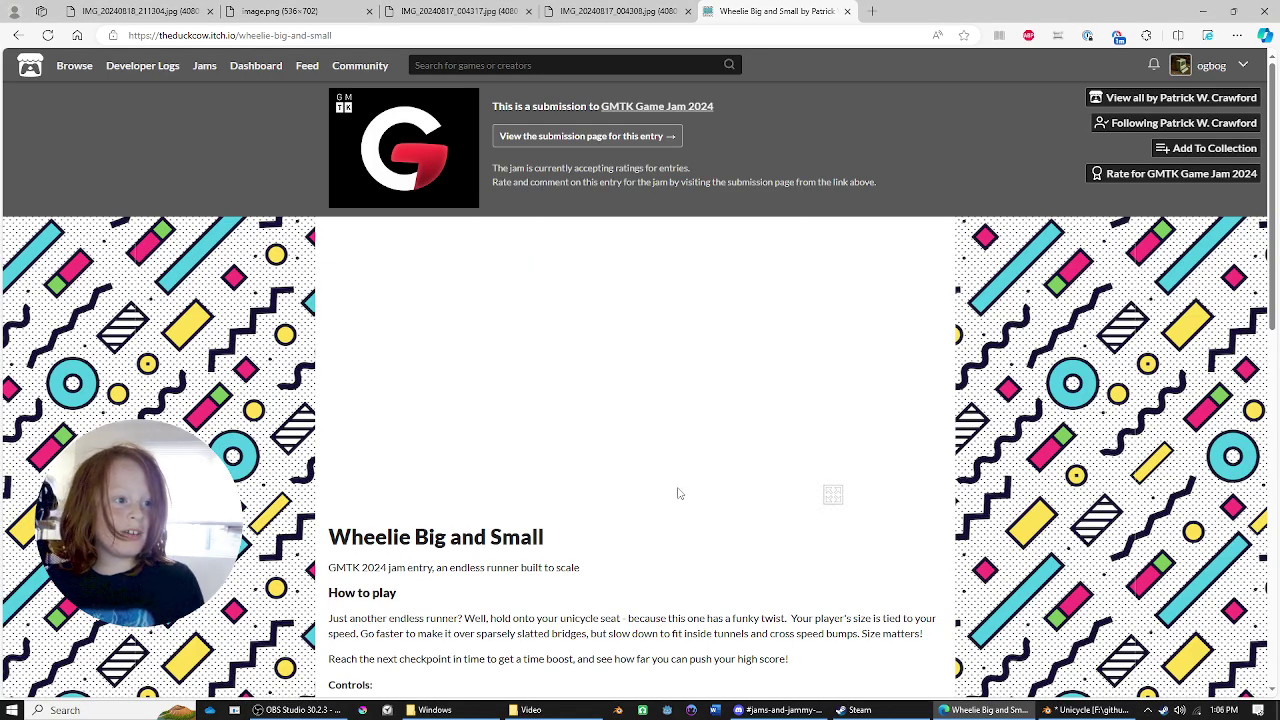